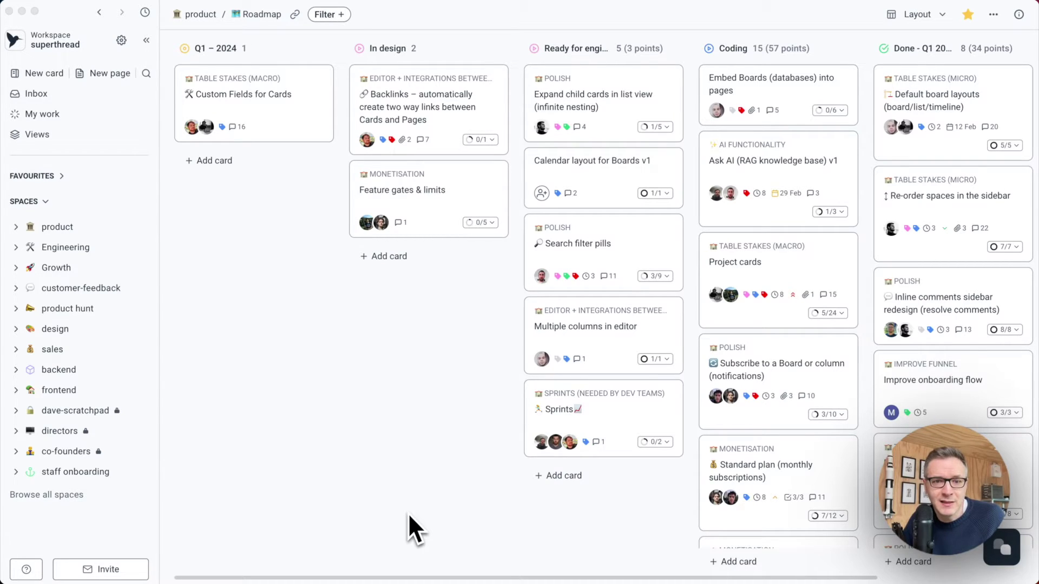
# Step: Open the Payments & Billing v1 spec from the product space's Specs page
pyautogui.click(371, 502)
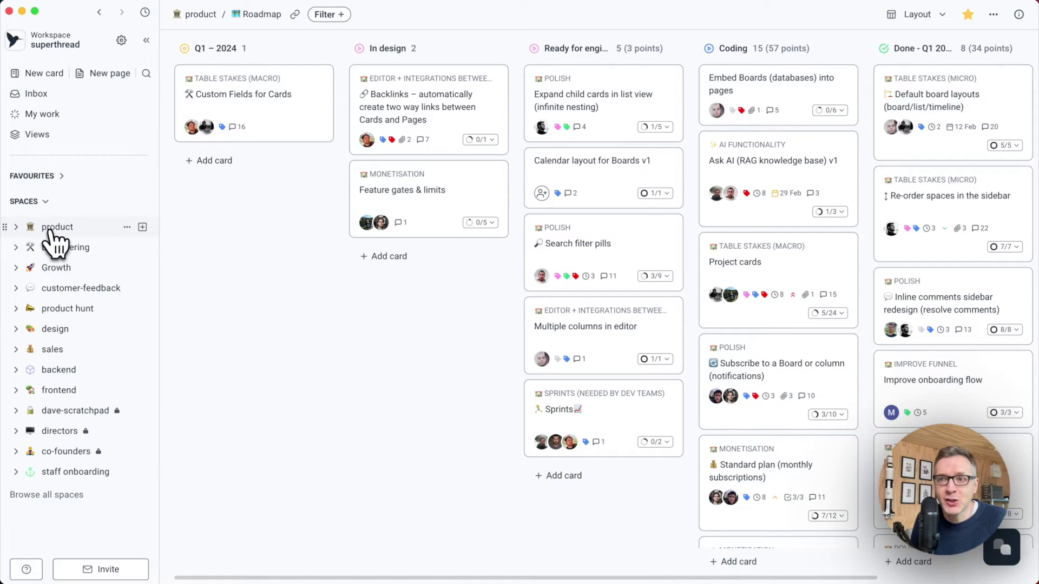
pyautogui.click(20, 230)
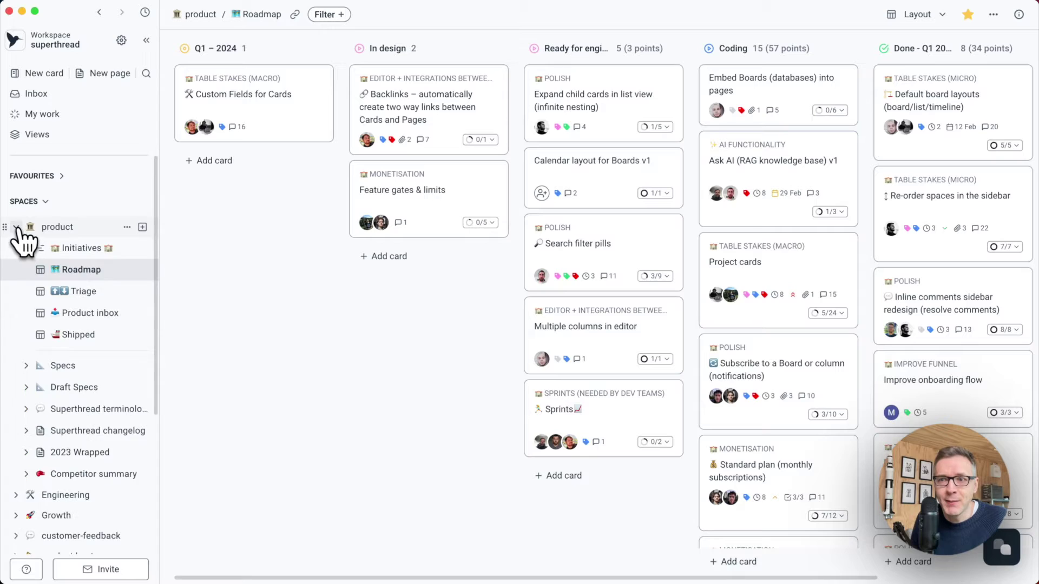
pyautogui.click(69, 369)
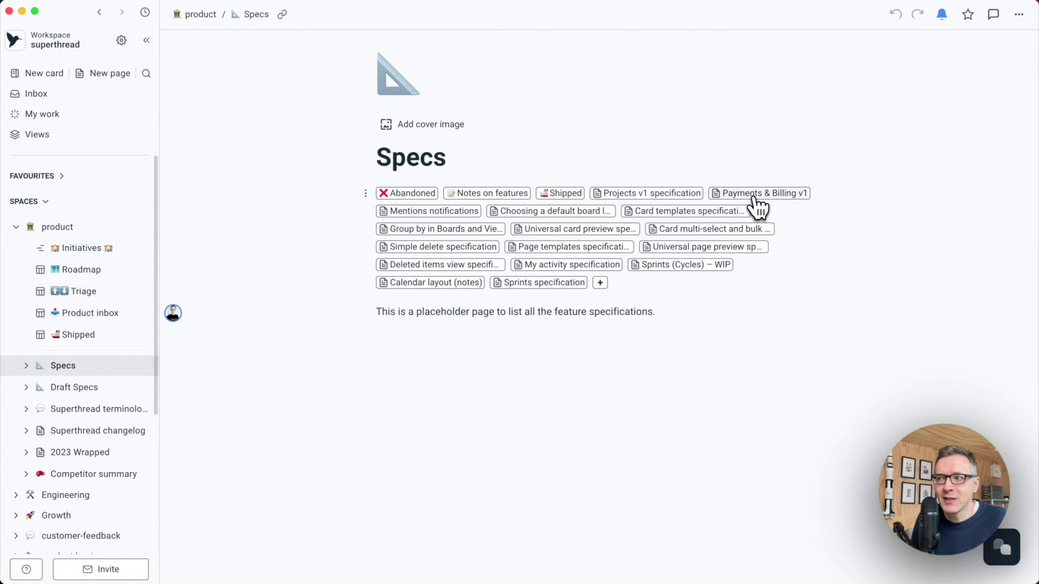
pyautogui.click(757, 195)
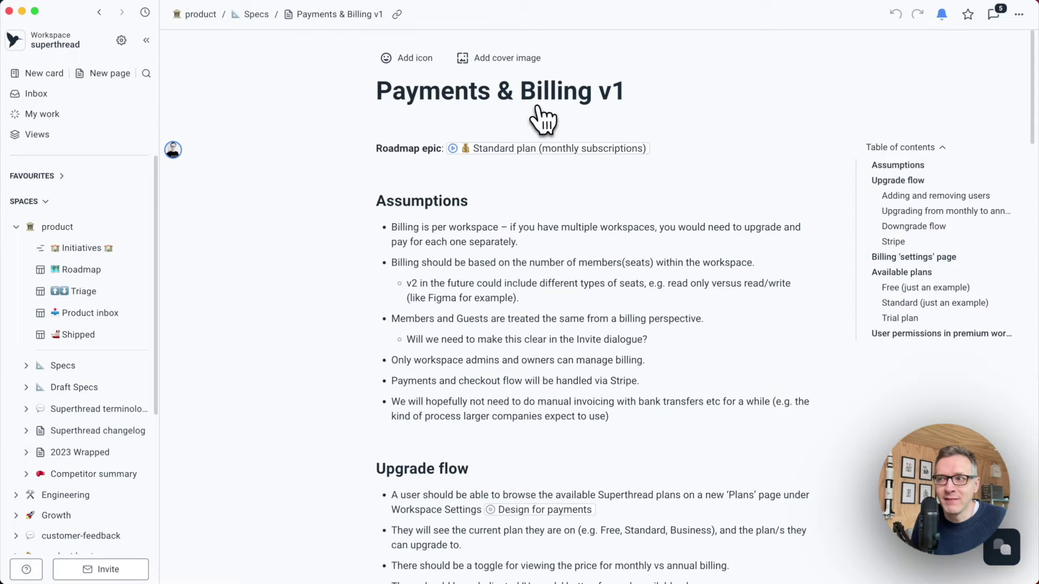
# Step: Scroll through the spec and view the comment thread on the highlighted billing text
pyautogui.scroll(-10, 473, 225)
pyautogui.scroll(6, 476, 225)
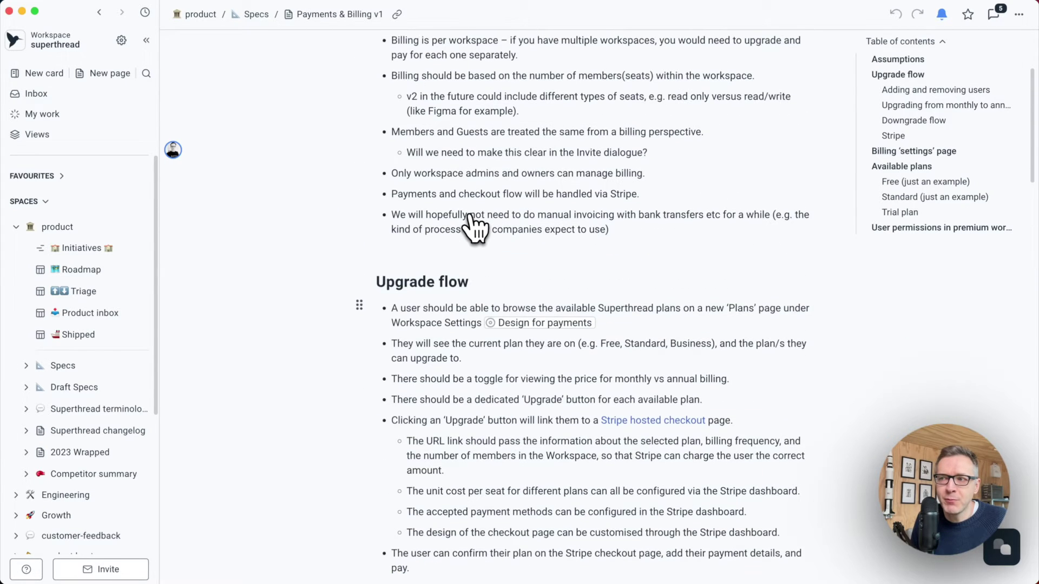
pyautogui.scroll(4, 472, 225)
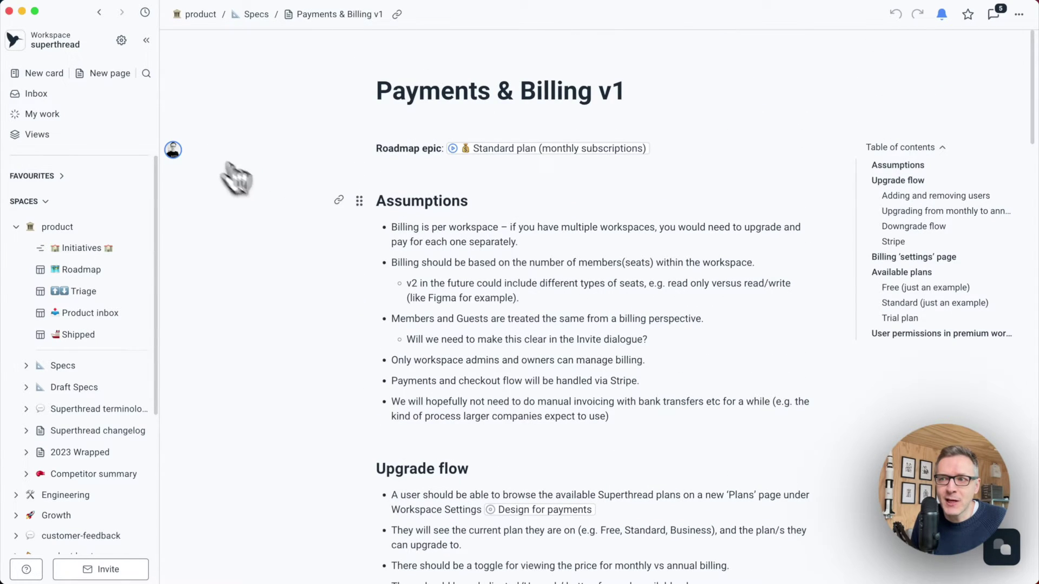
pyautogui.scroll(-12, 470, 238)
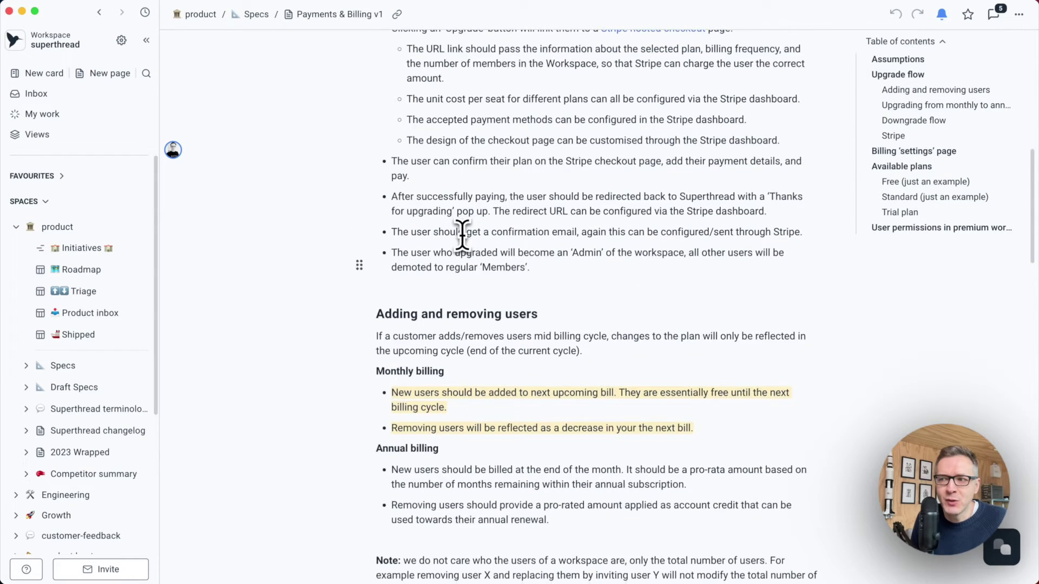
pyautogui.scroll(-2, 462, 235)
pyautogui.click(476, 281)
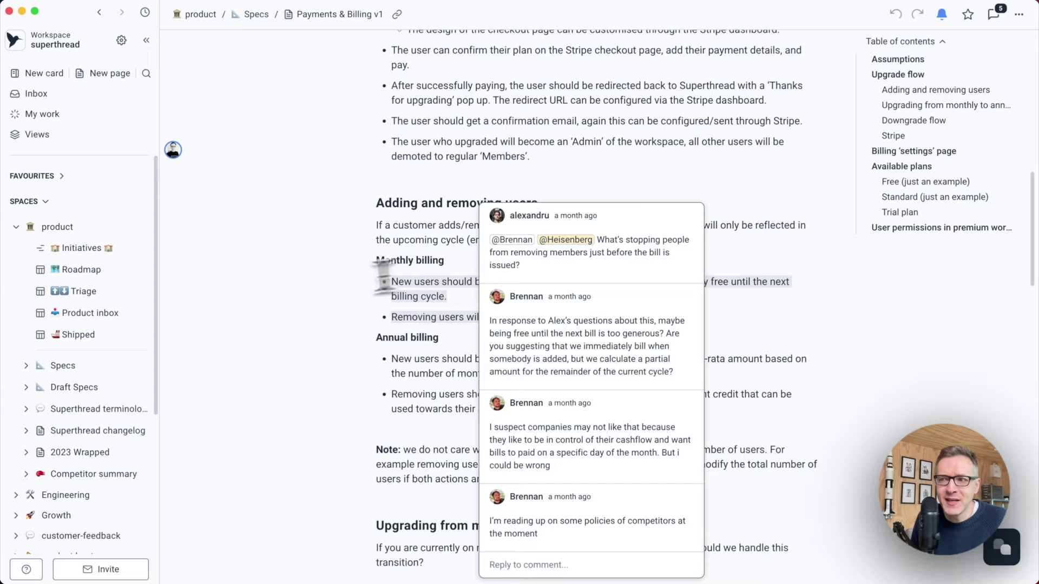
pyautogui.click(314, 298)
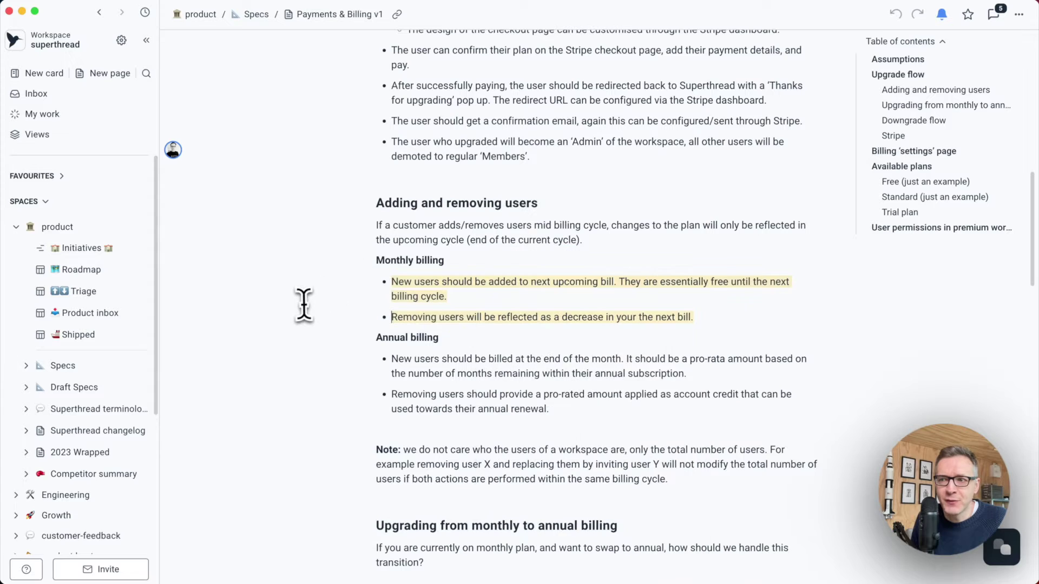
pyautogui.click(32, 94)
pyautogui.click(187, 81)
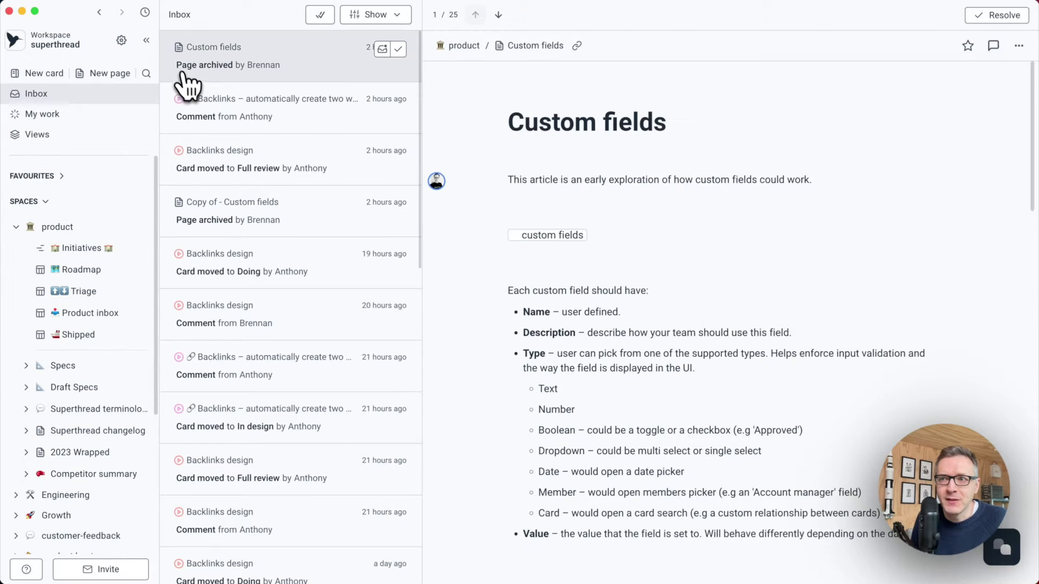
pyautogui.click(214, 121)
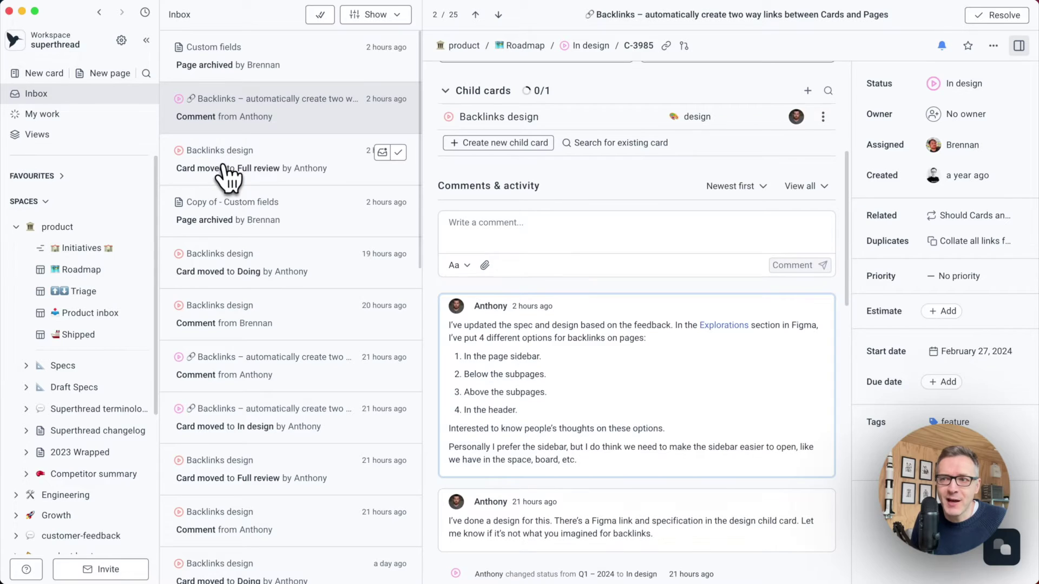
pyautogui.click(226, 175)
pyautogui.click(232, 204)
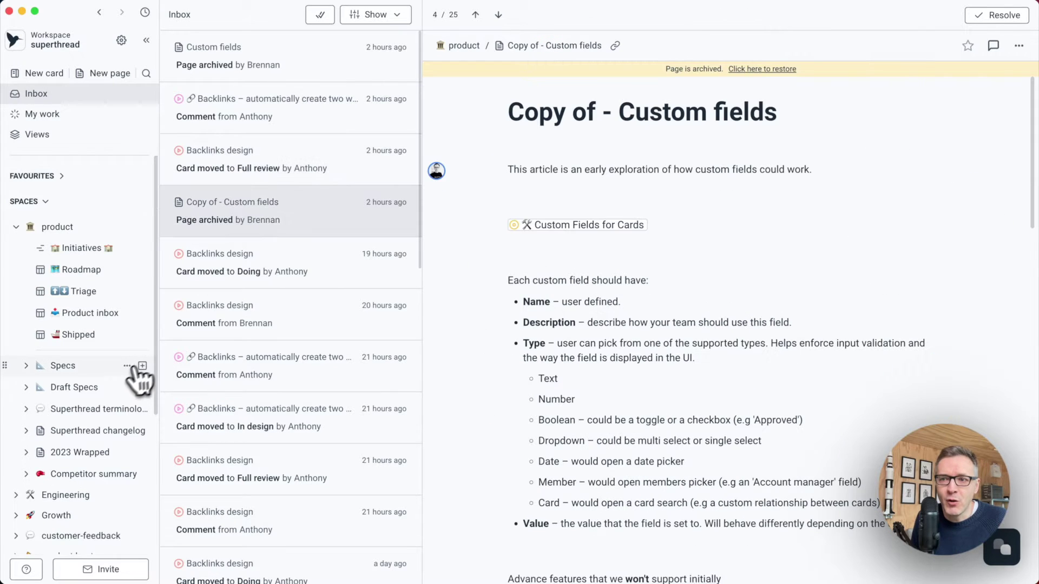
pyautogui.click(65, 365)
pyautogui.click(757, 192)
pyautogui.scroll(-5, 767, 123)
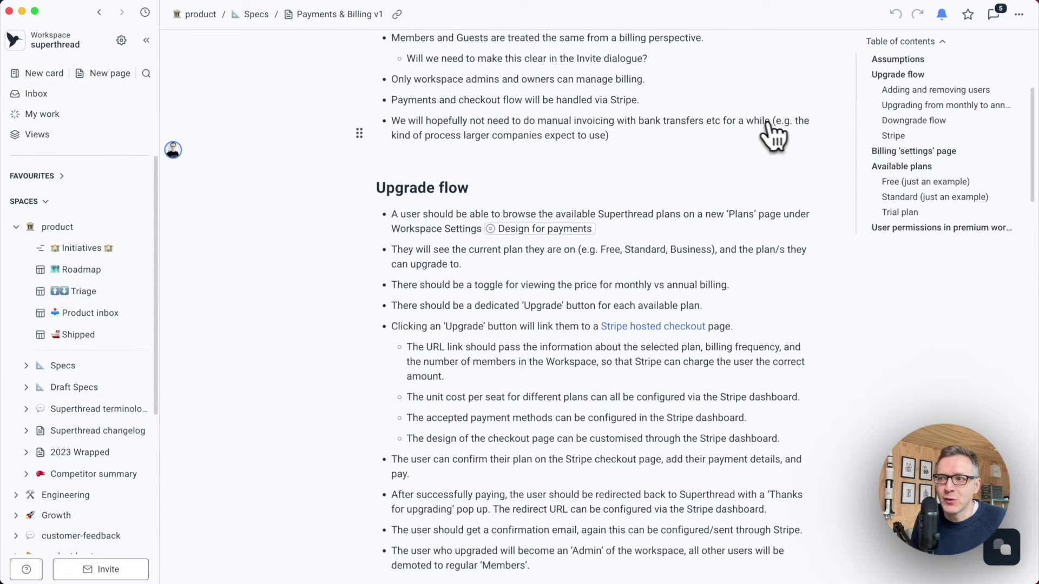
pyautogui.scroll(5, 736, 136)
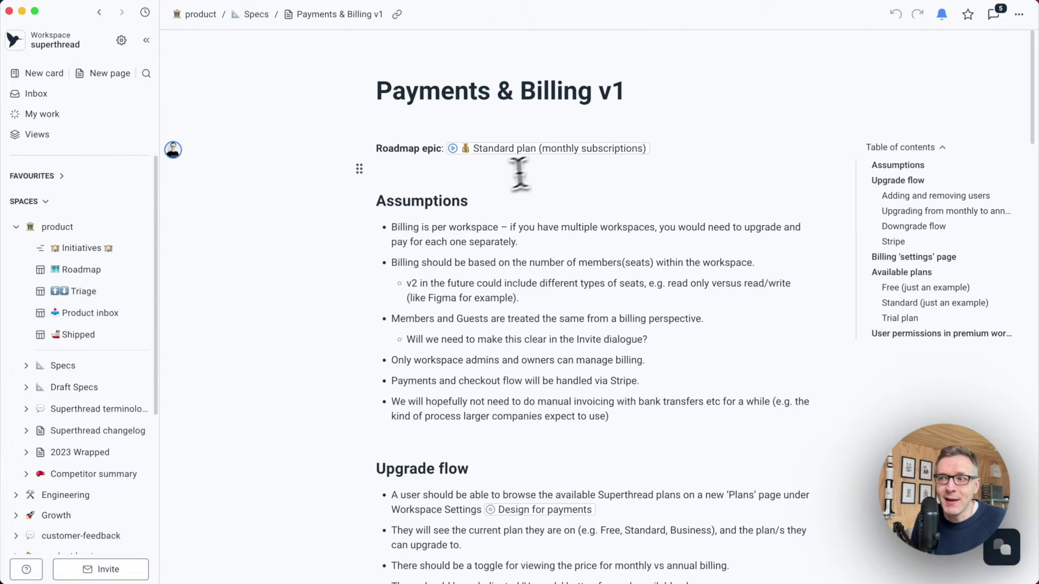
pyautogui.click(403, 175)
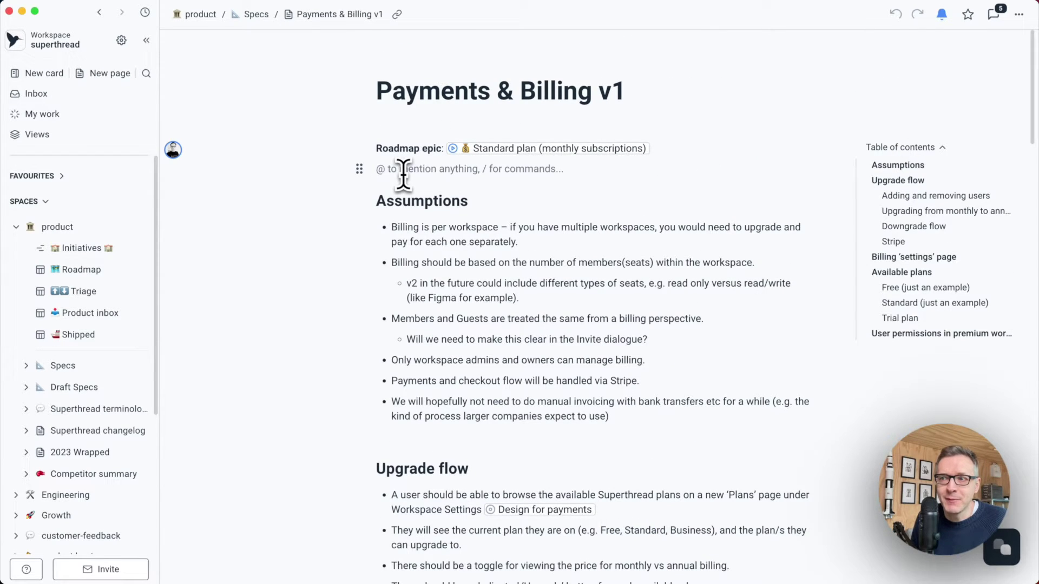
pyautogui.write('/card')
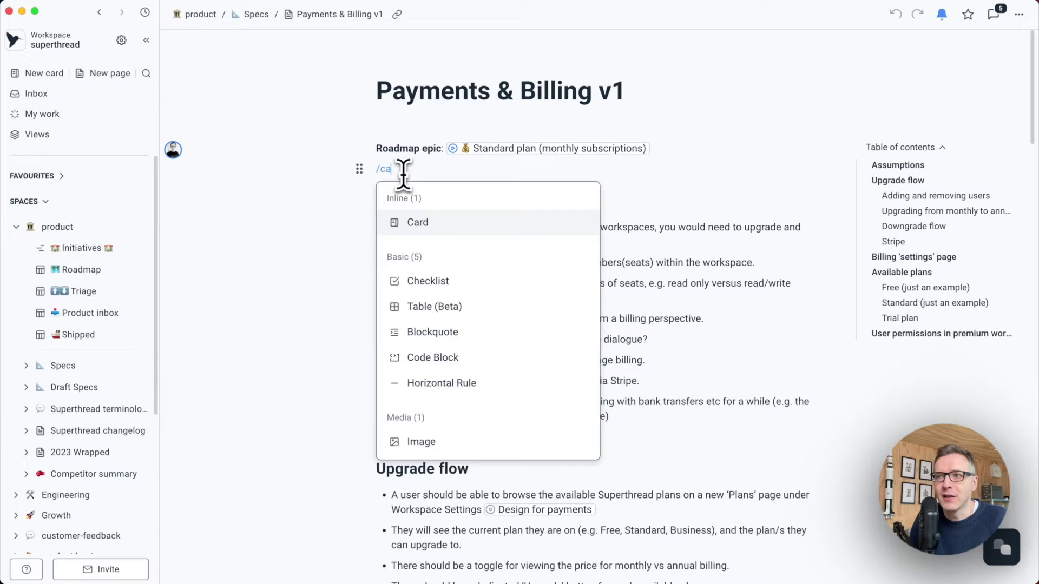
pyautogui.press('Return')
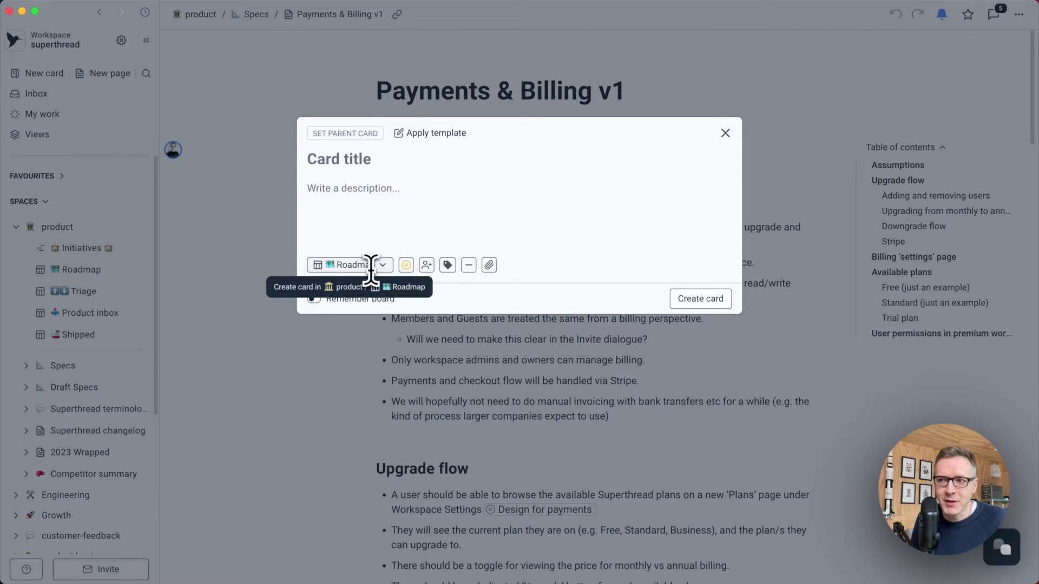
pyautogui.click(725, 134)
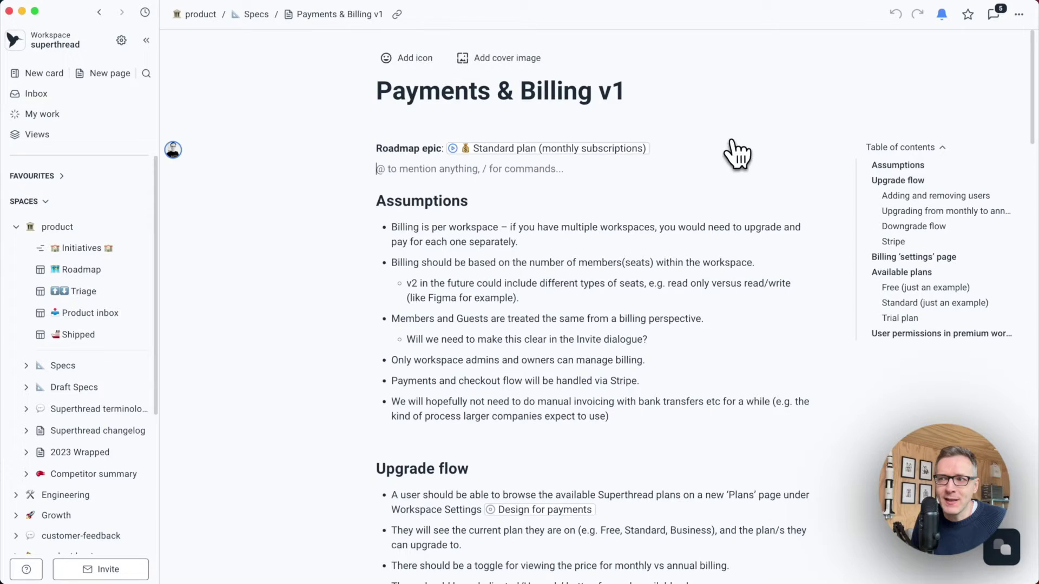
# Step: Open the linked Standard plan (monthly subscriptions) epic card and scroll through its child cards
pyautogui.click(570, 148)
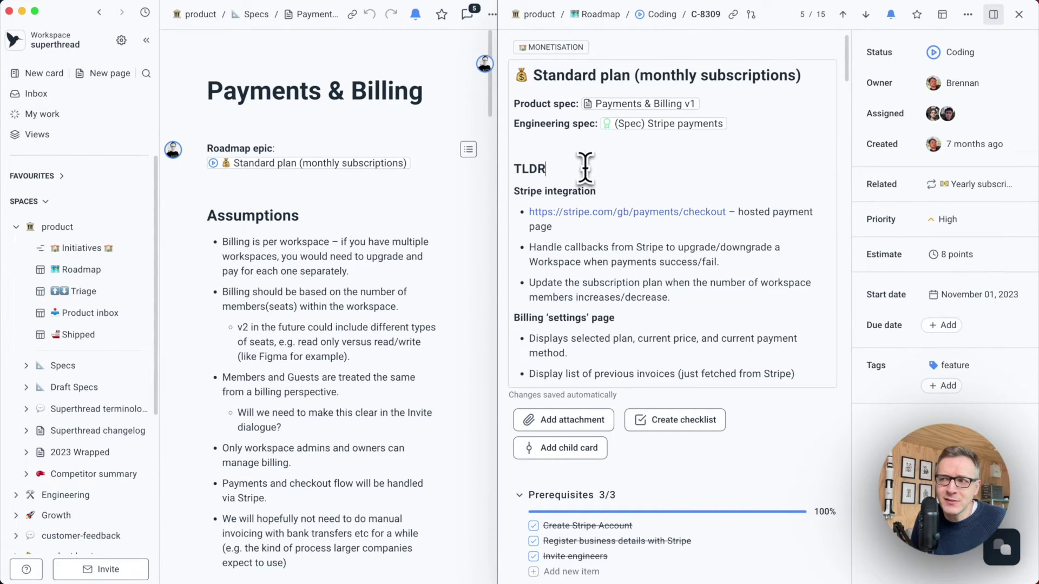
pyautogui.moveTo(590, 212)
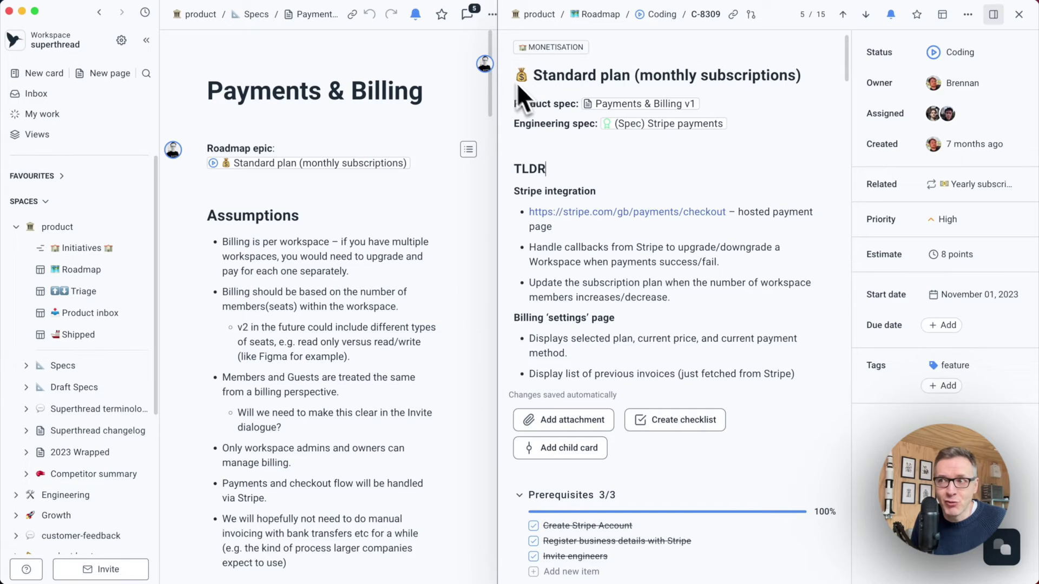
pyautogui.scroll(-8, 659, 146)
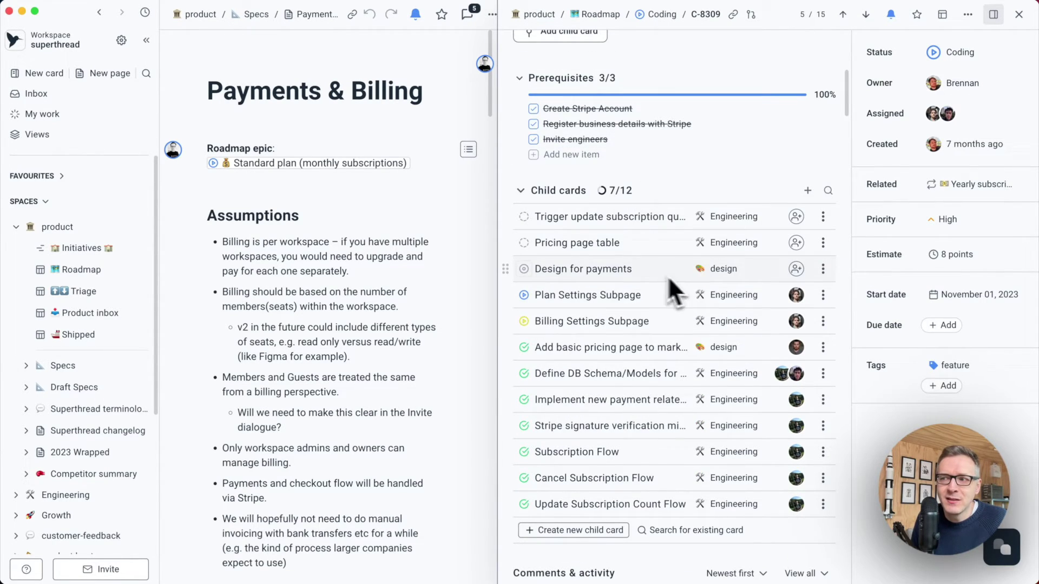
pyautogui.scroll(8, 650, 276)
pyautogui.scroll(-7, 643, 222)
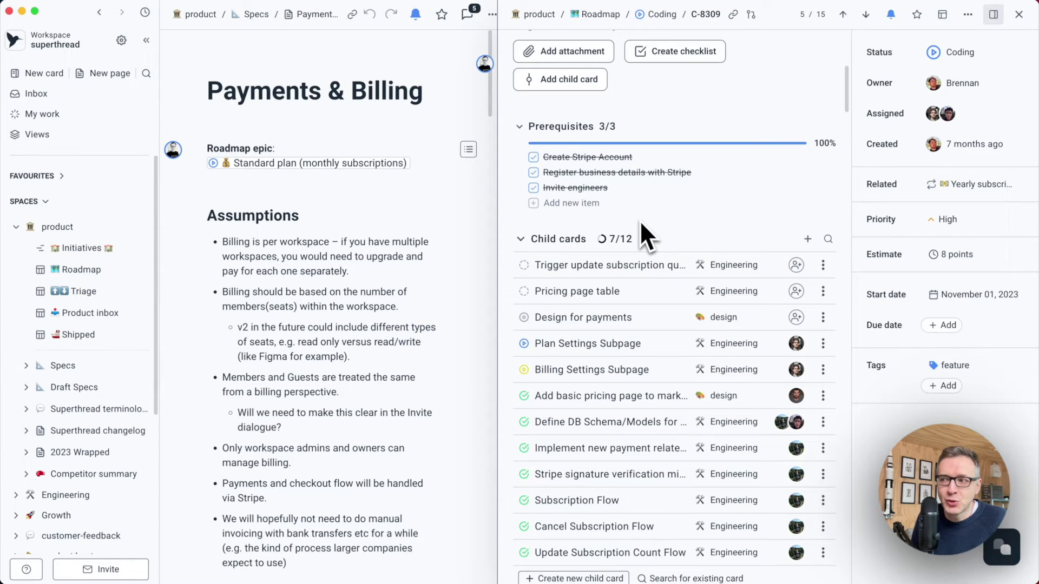
pyautogui.scroll(-2, 649, 243)
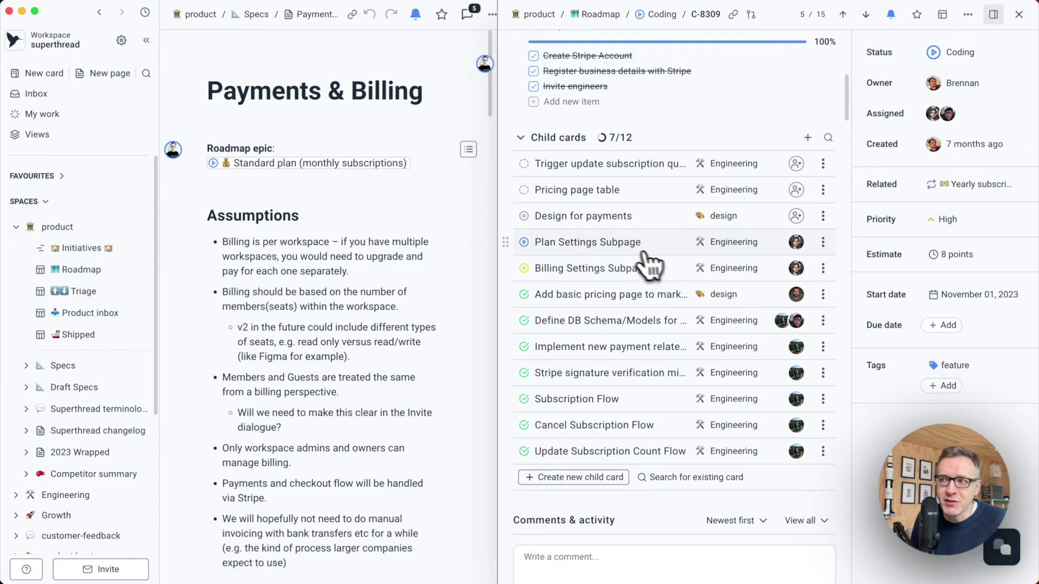
# Step: View the Billing Settings Subpage card, then return to the Standard plan epic and review its prerequisites and child cards
pyautogui.click(716, 270)
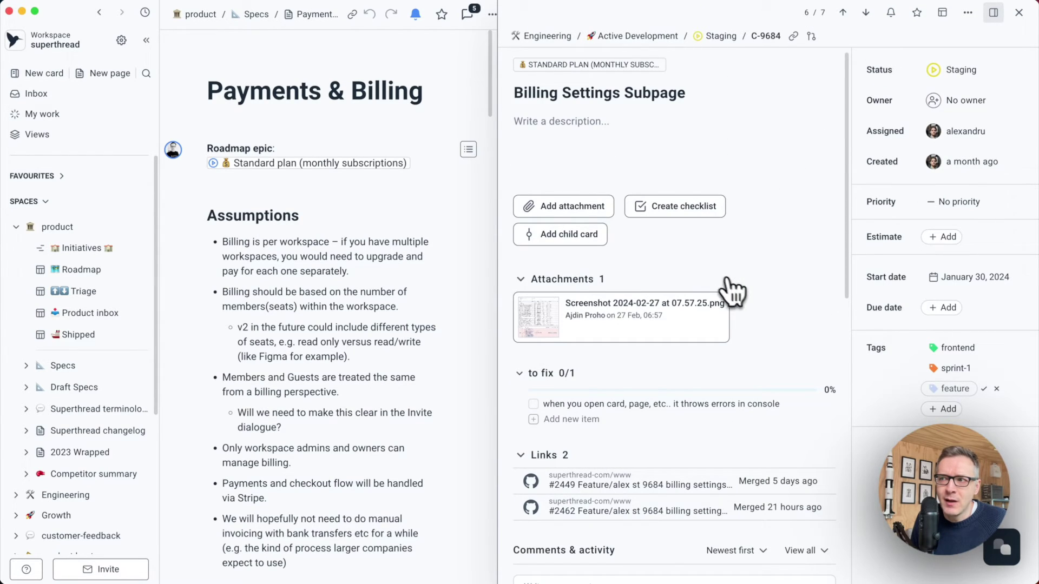
pyautogui.click(575, 71)
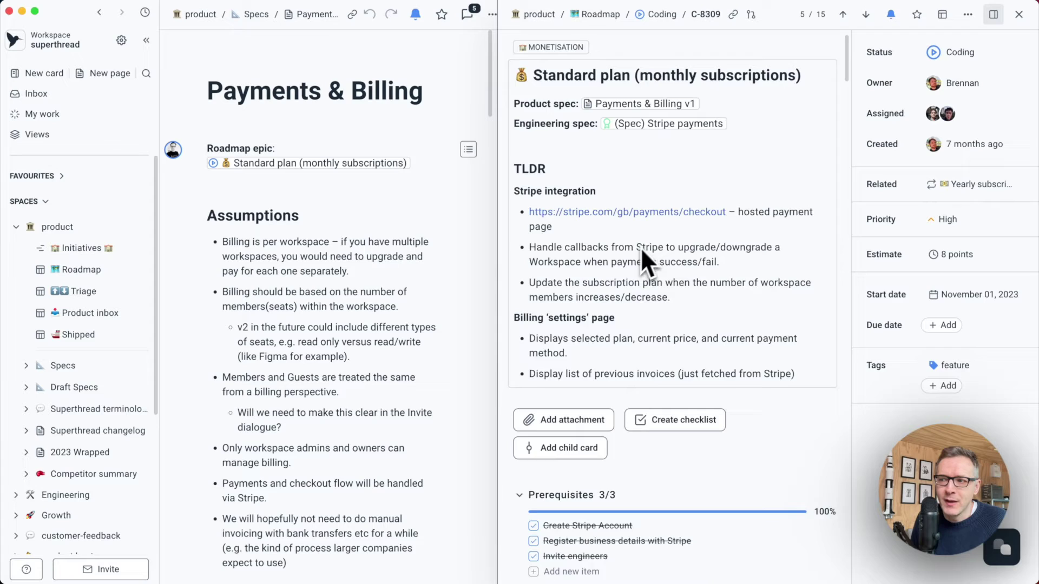
pyautogui.scroll(-5, 643, 243)
pyautogui.scroll(-1, 645, 239)
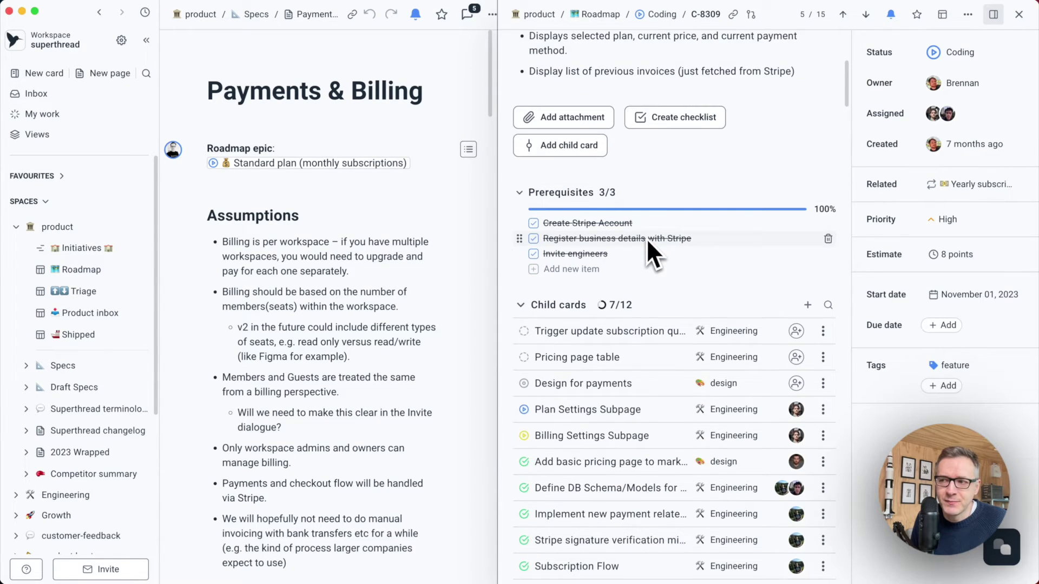
pyautogui.scroll(-2, 645, 238)
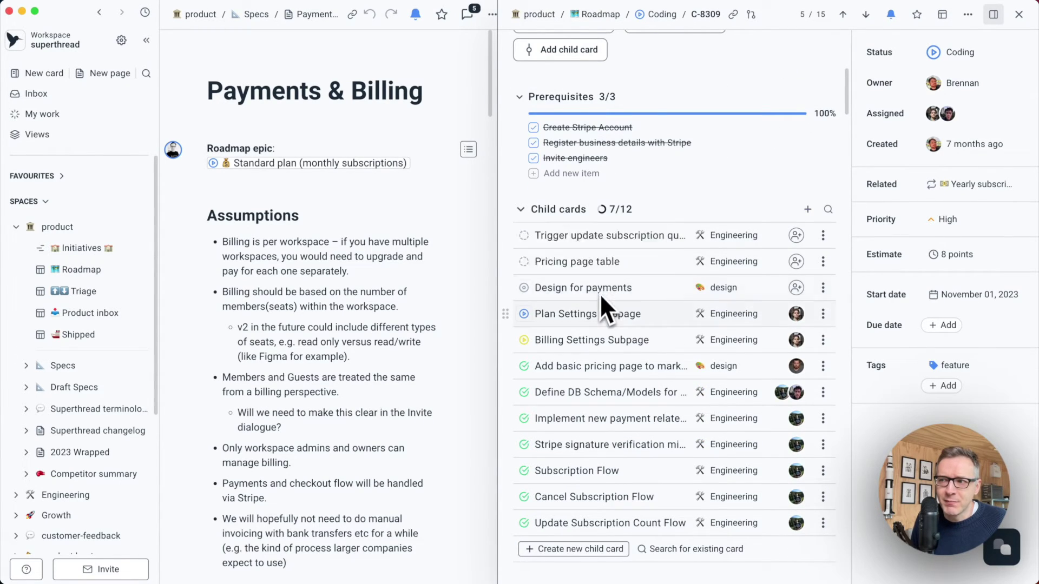
pyautogui.moveTo(607, 424)
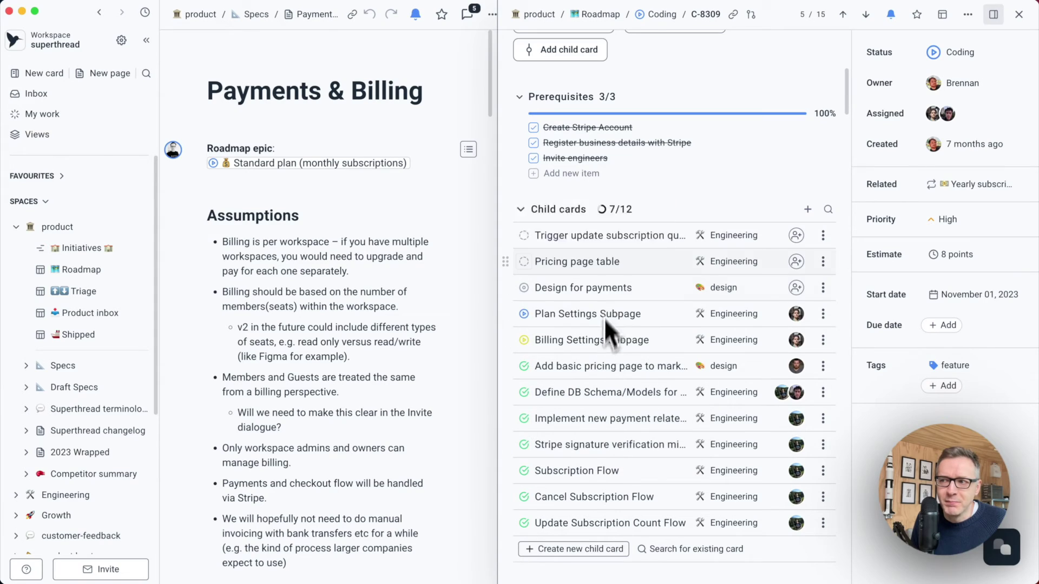
pyautogui.scroll(7, 623, 270)
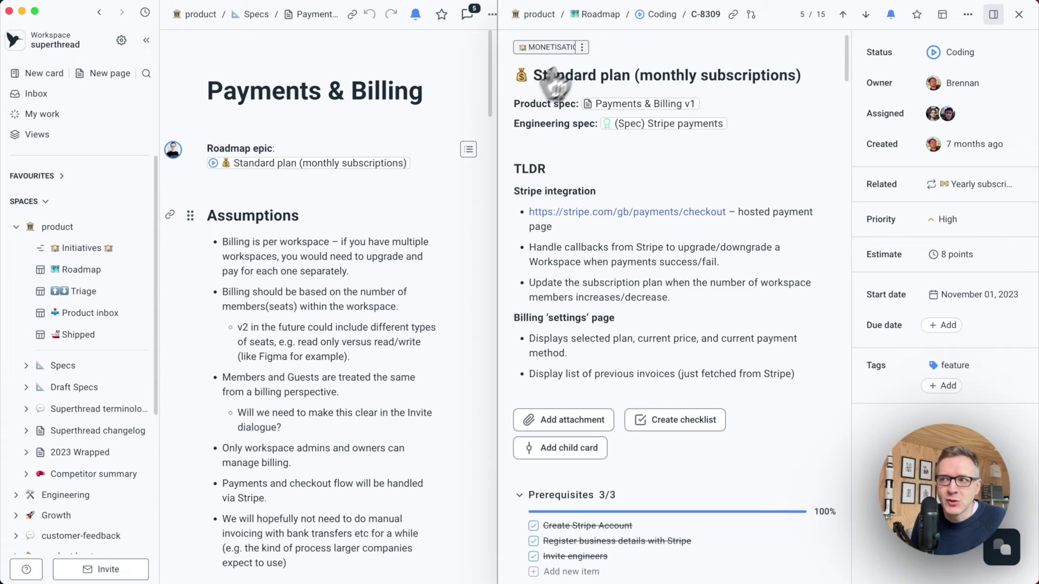
# Step: Go via the MONETISATION initiative to the Initiatives timeline and shift the Sprints bar slightly later
pyautogui.click(565, 49)
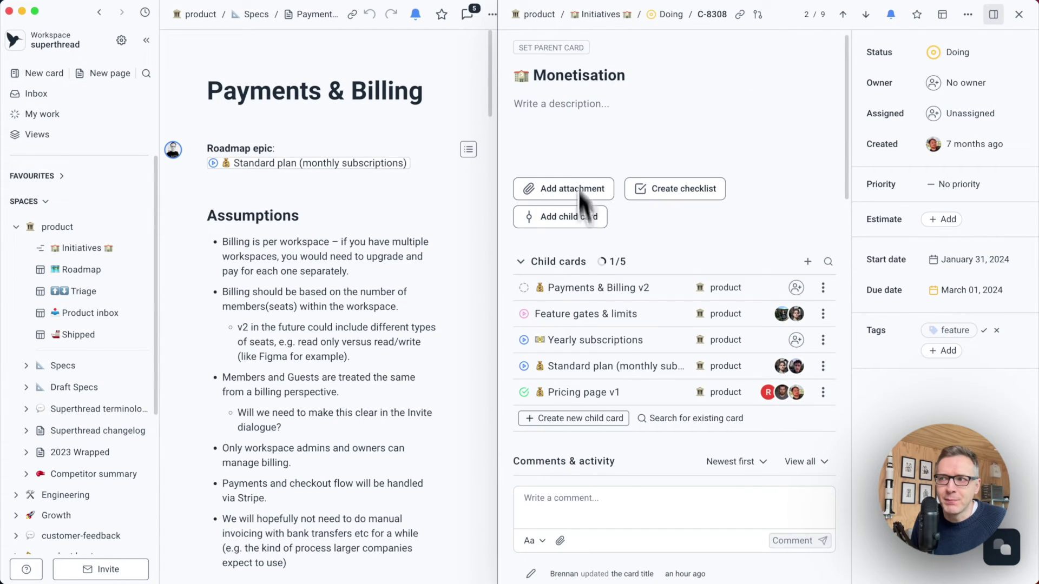
pyautogui.click(610, 18)
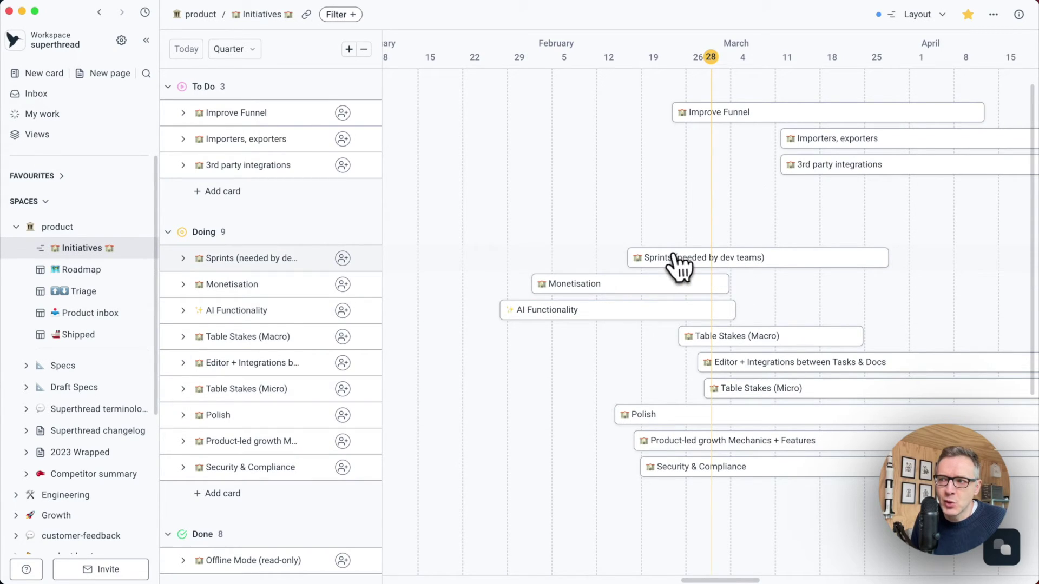
pyautogui.moveTo(679, 265); pyautogui.dragTo(653, 258)
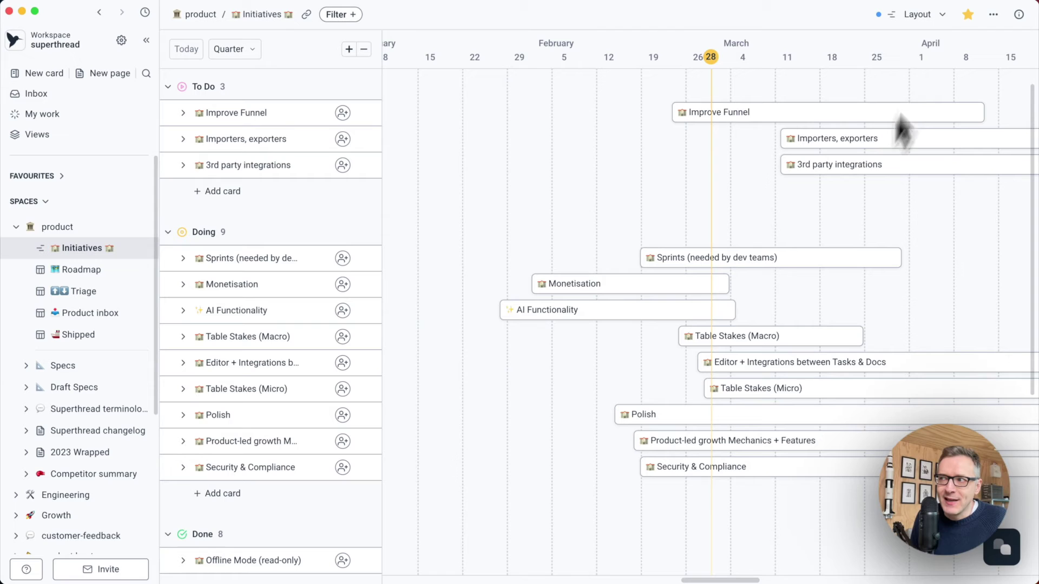
pyautogui.click(942, 16)
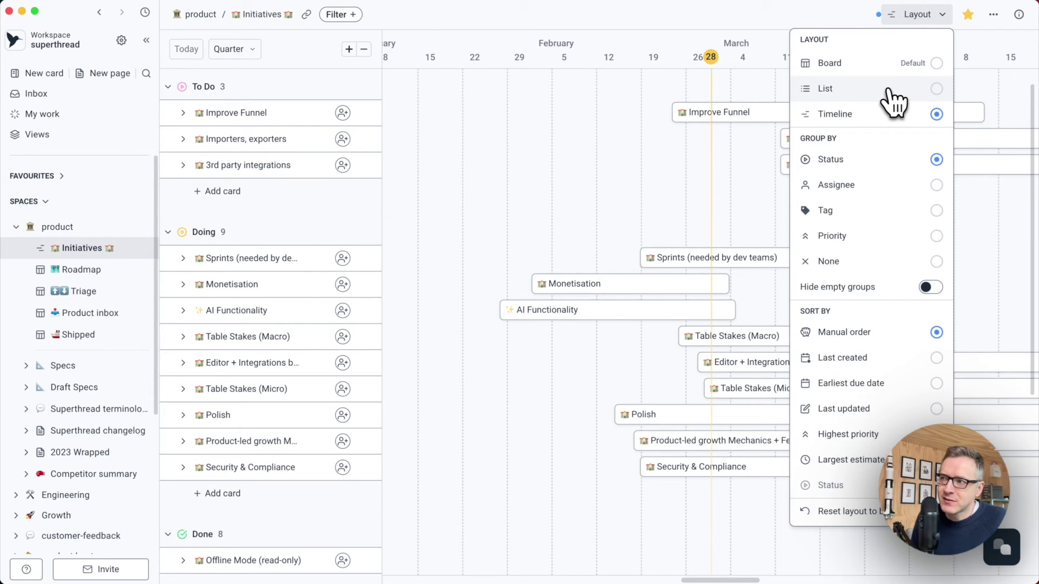
pyautogui.click(890, 91)
pyautogui.click(911, 66)
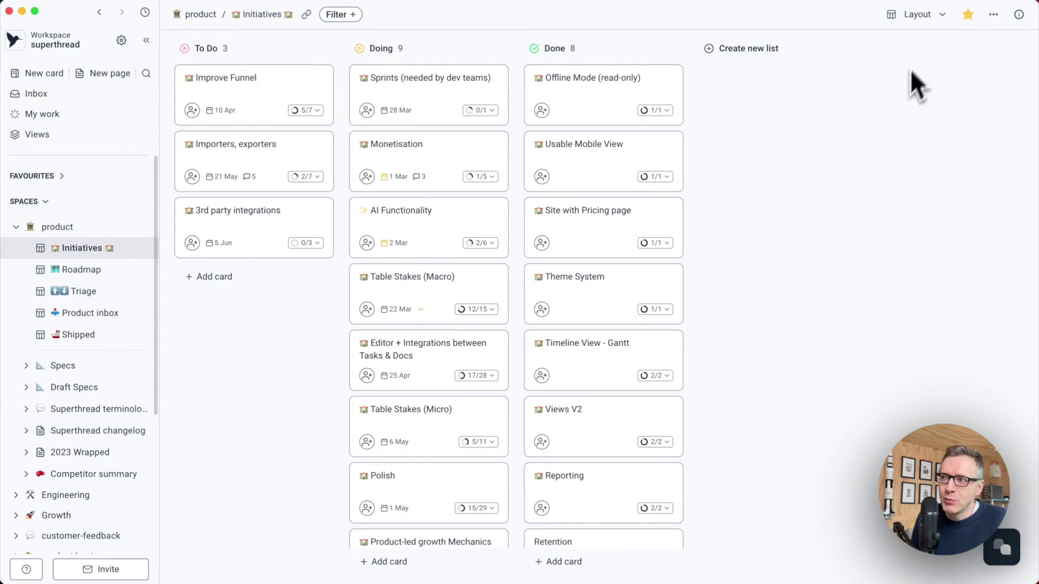
pyautogui.click(922, 15)
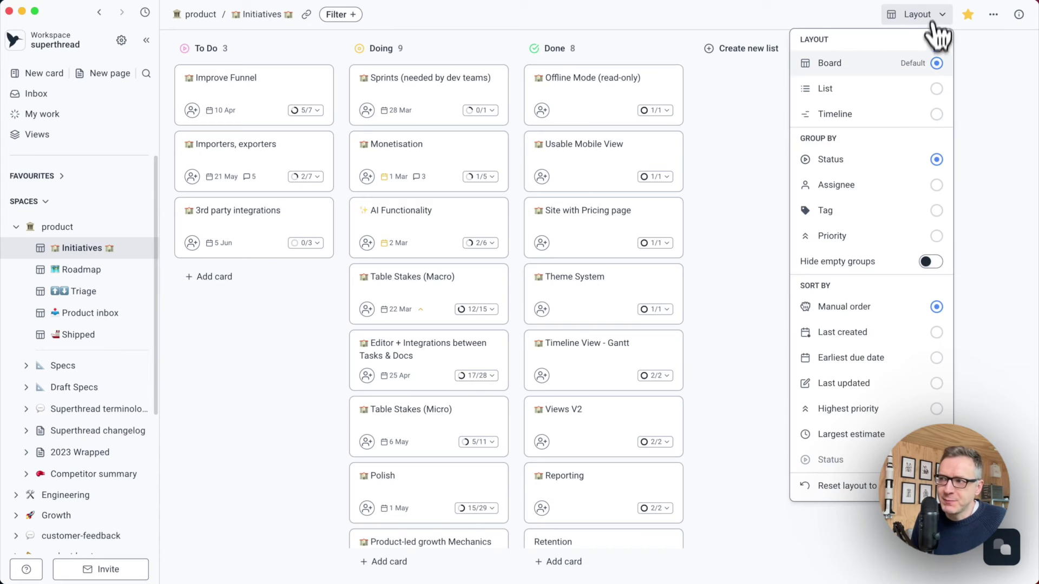
pyautogui.click(921, 119)
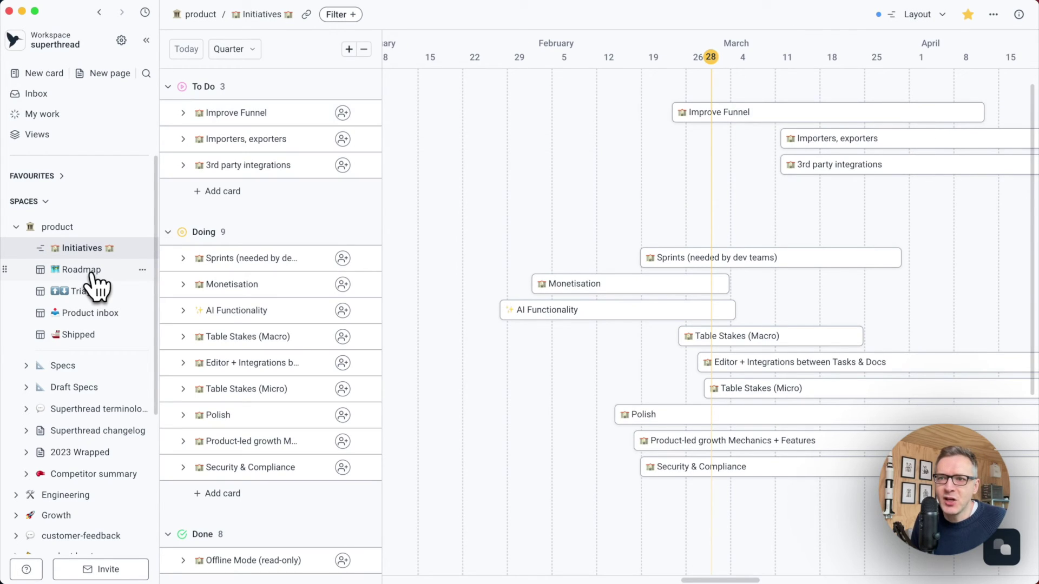
# Step: Star the Standard plan (monthly subscriptions) card from the Roadmap board and open Roadmap under Favourites
pyautogui.click(92, 274)
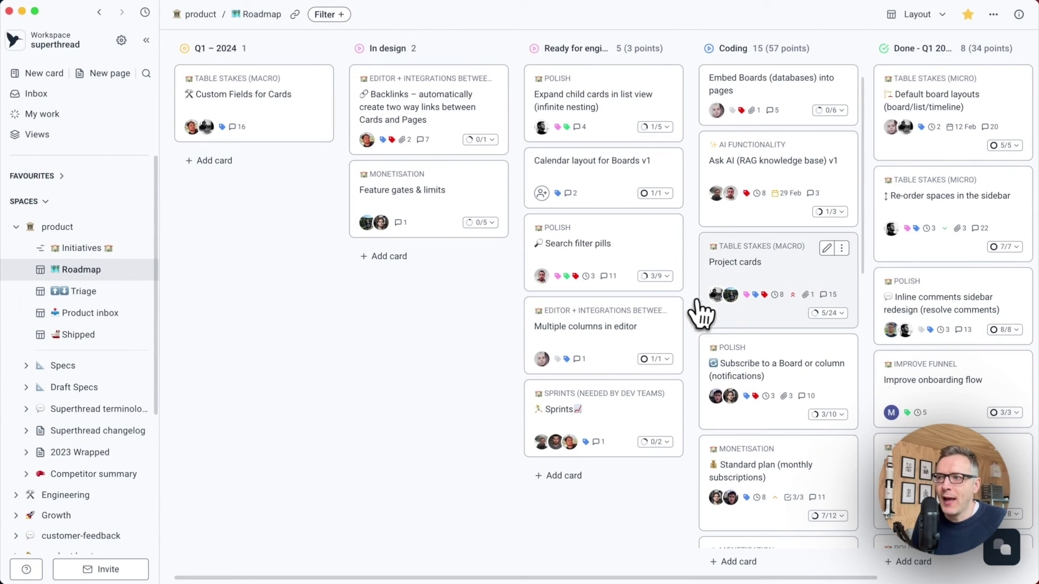
pyautogui.click(779, 478)
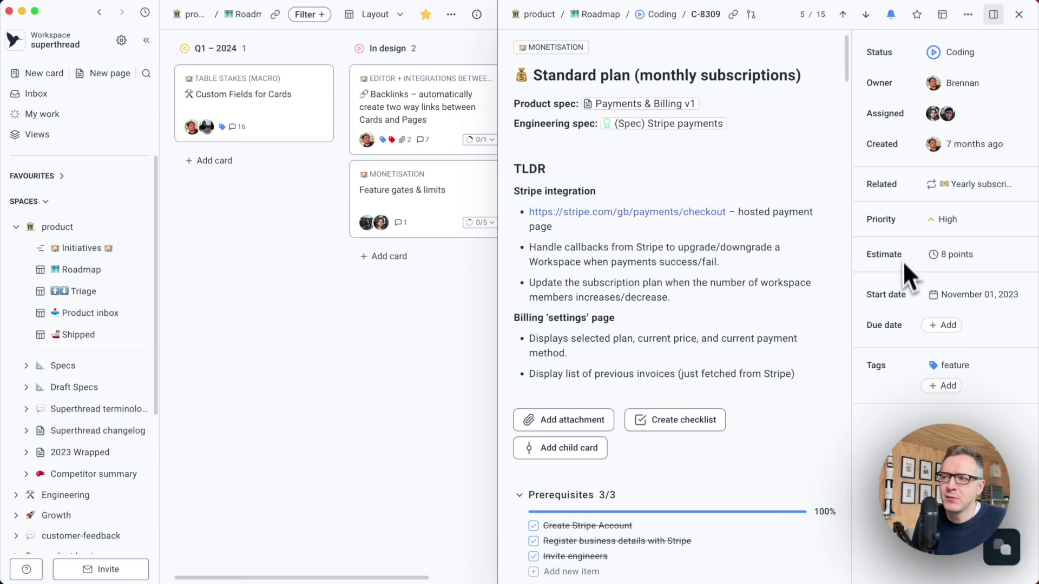
pyautogui.moveTo(933, 370)
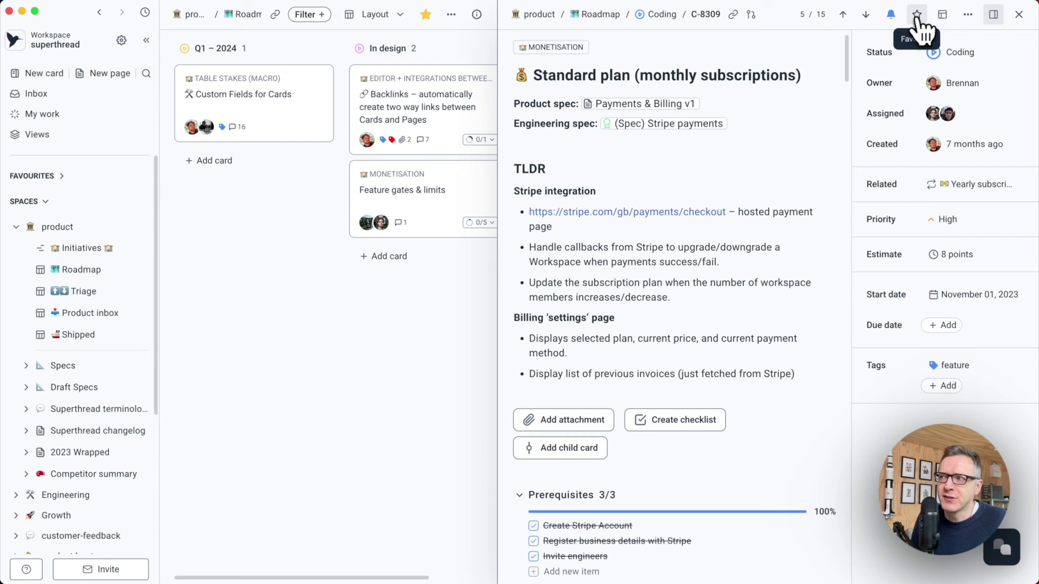
pyautogui.click(917, 15)
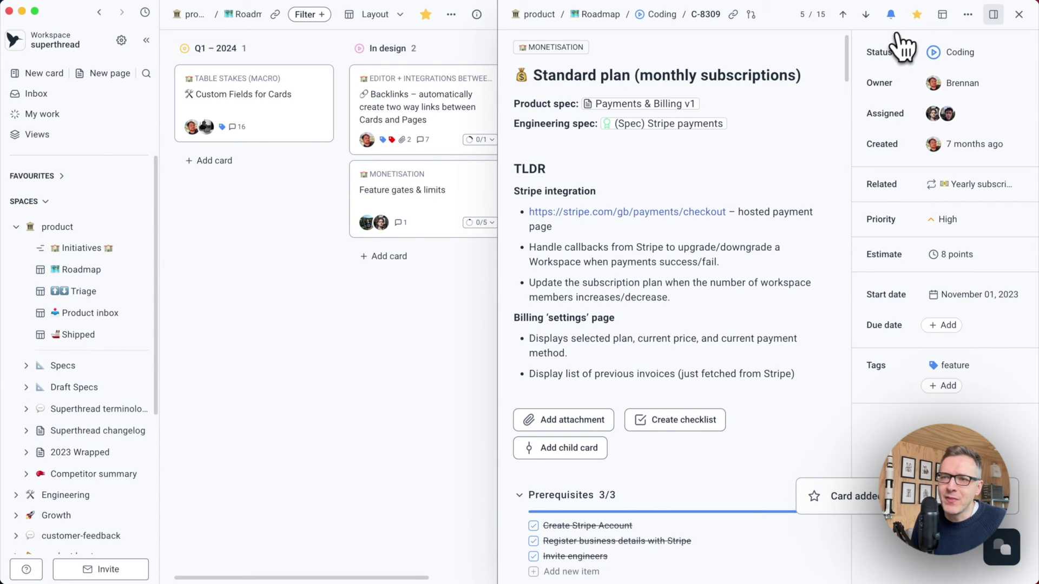
pyautogui.click(60, 178)
pyautogui.click(65, 216)
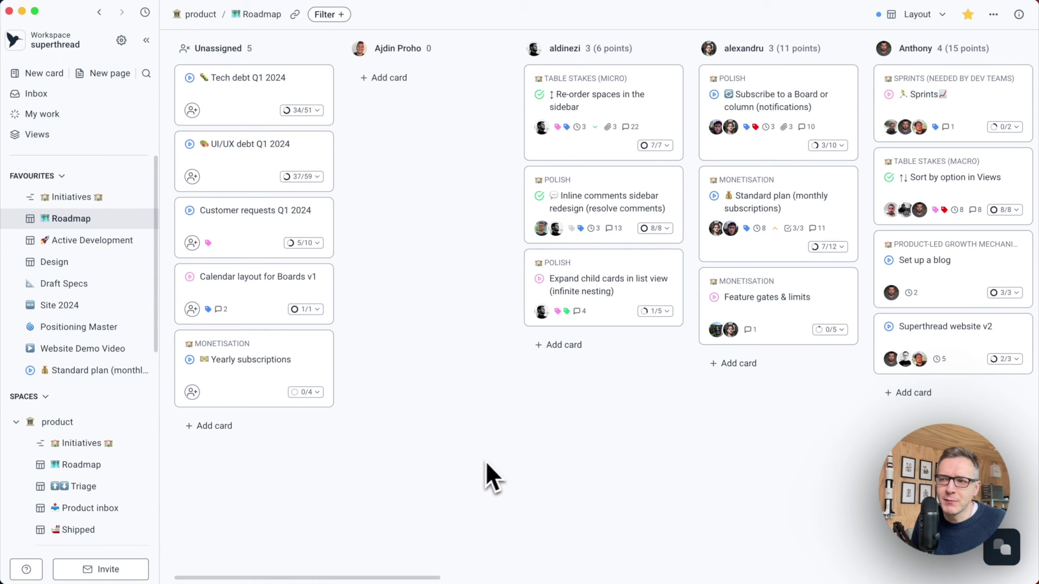
# Step: Scroll the sidebar down with the favourited Roadmap board shown
pyautogui.scroll(-5, 92, 430)
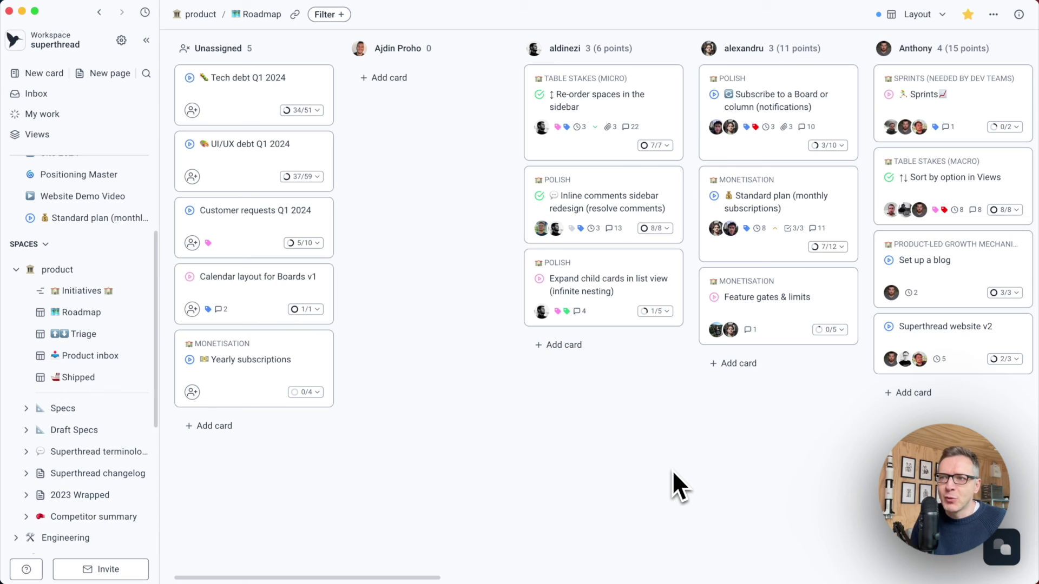
# Step: Search 'sta' with Cmd+K and open the Standard plan (monthly subscriptions) card
pyautogui.press('super+k')
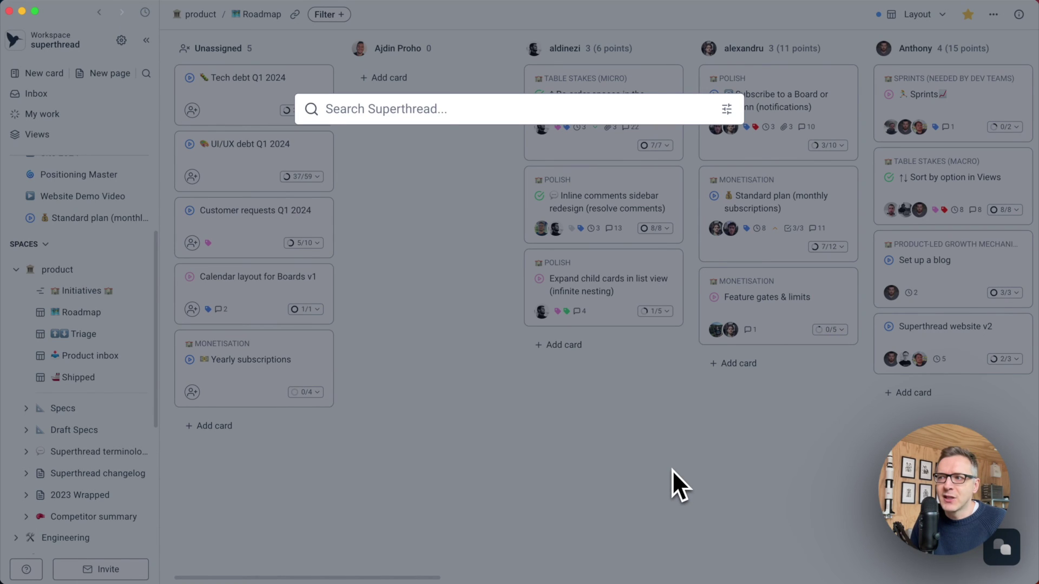
pyautogui.write('sta')
pyautogui.press('Down')
pyautogui.press('Down')
pyautogui.press('Down')
pyautogui.press('Down')
pyautogui.press('Return')
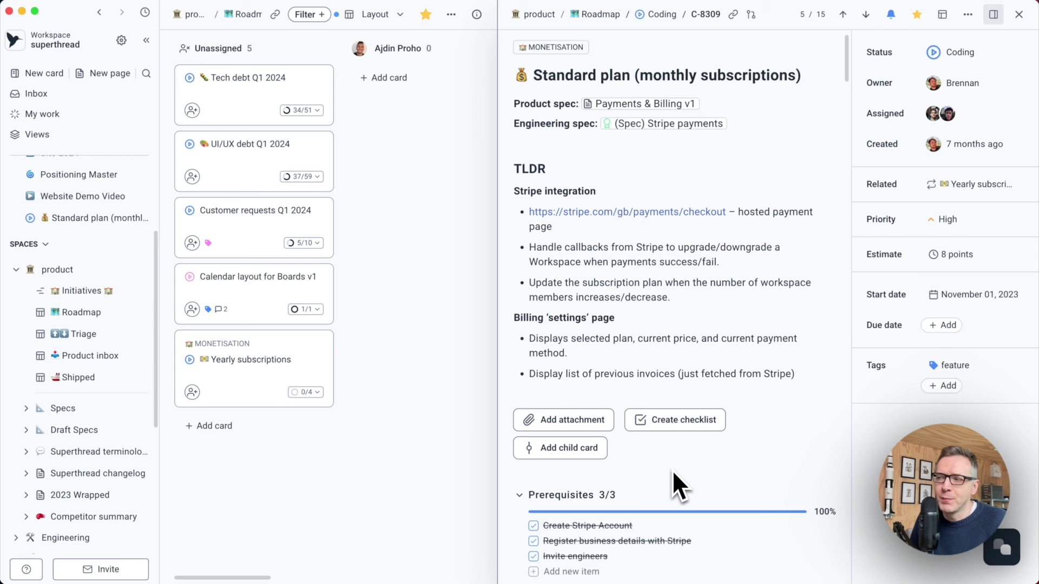